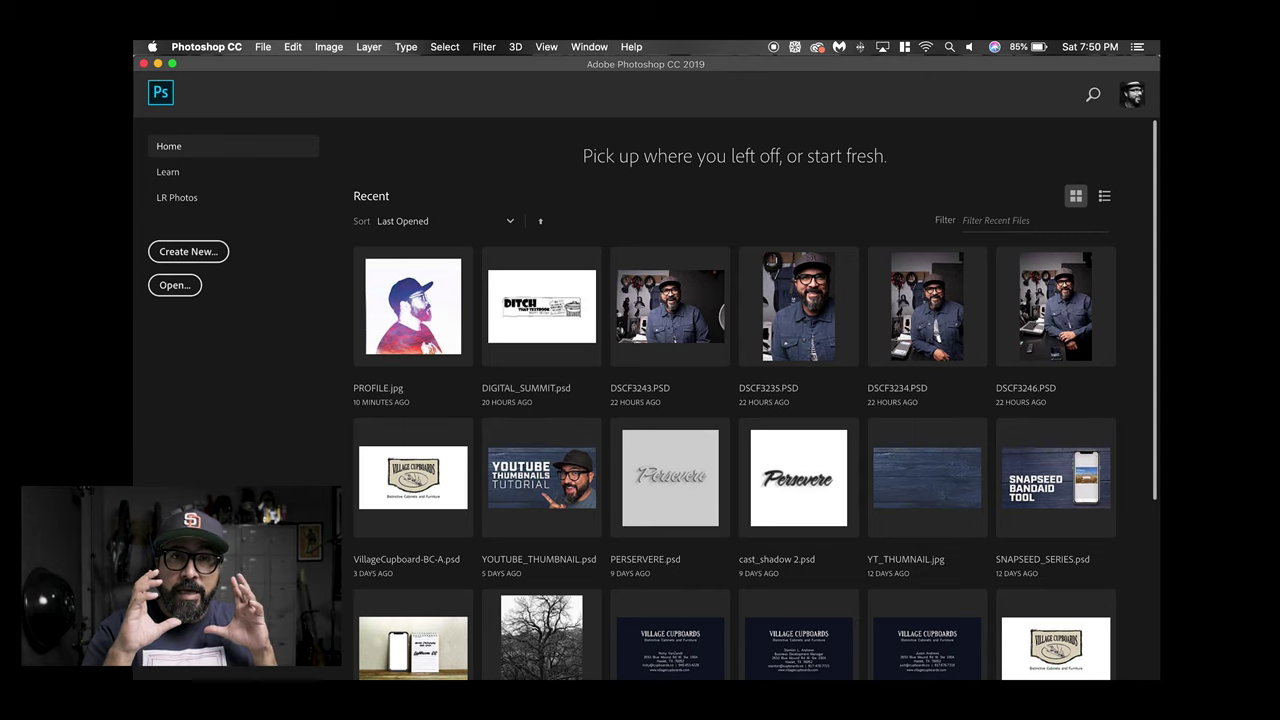
# Open PROFILE.jpg, unlock its background as Layer 0, and place a new empty Layer 1 beneath it
pyautogui.click(397, 347)
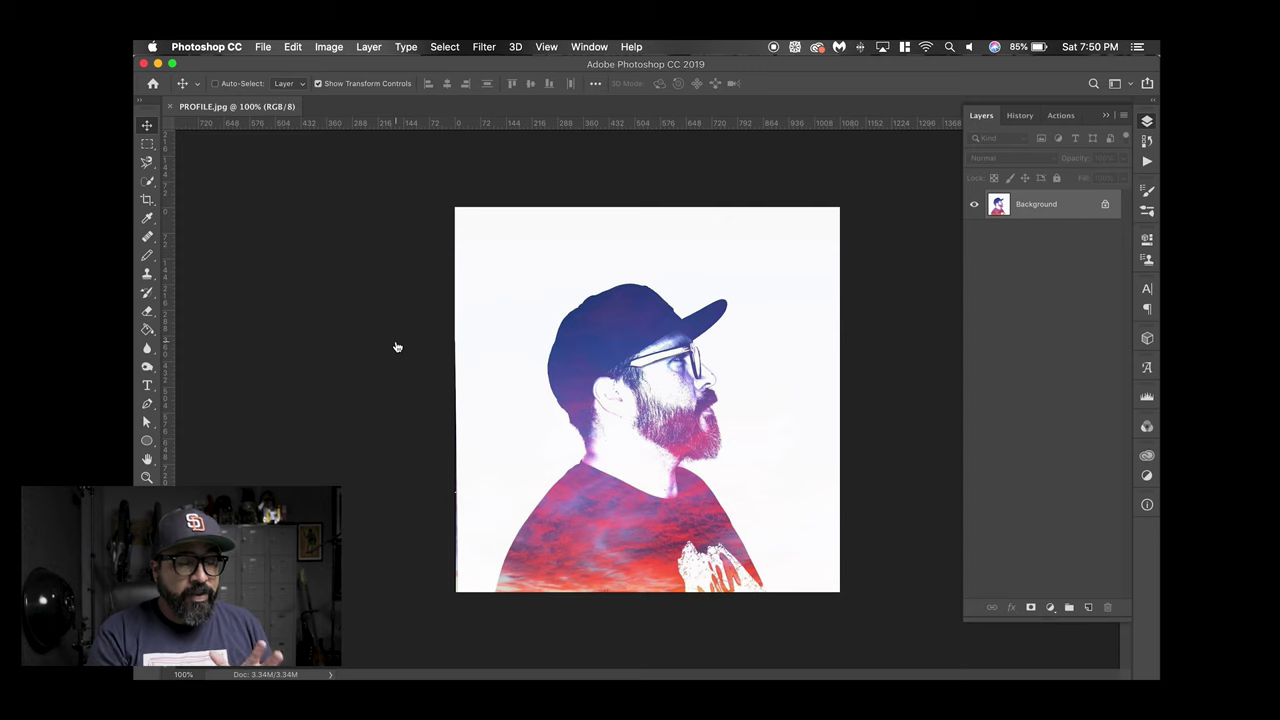
pyautogui.moveTo(1105, 210); pyautogui.dragTo(1108, 612)
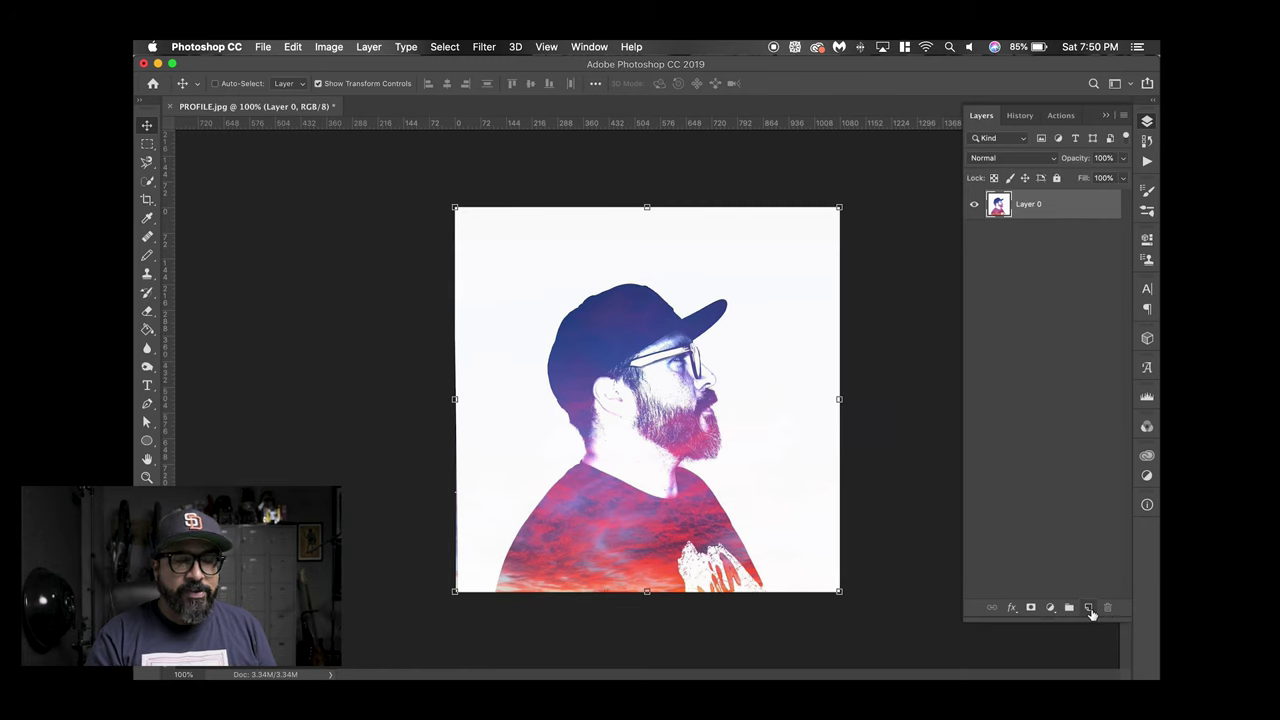
pyautogui.click(1090, 610)
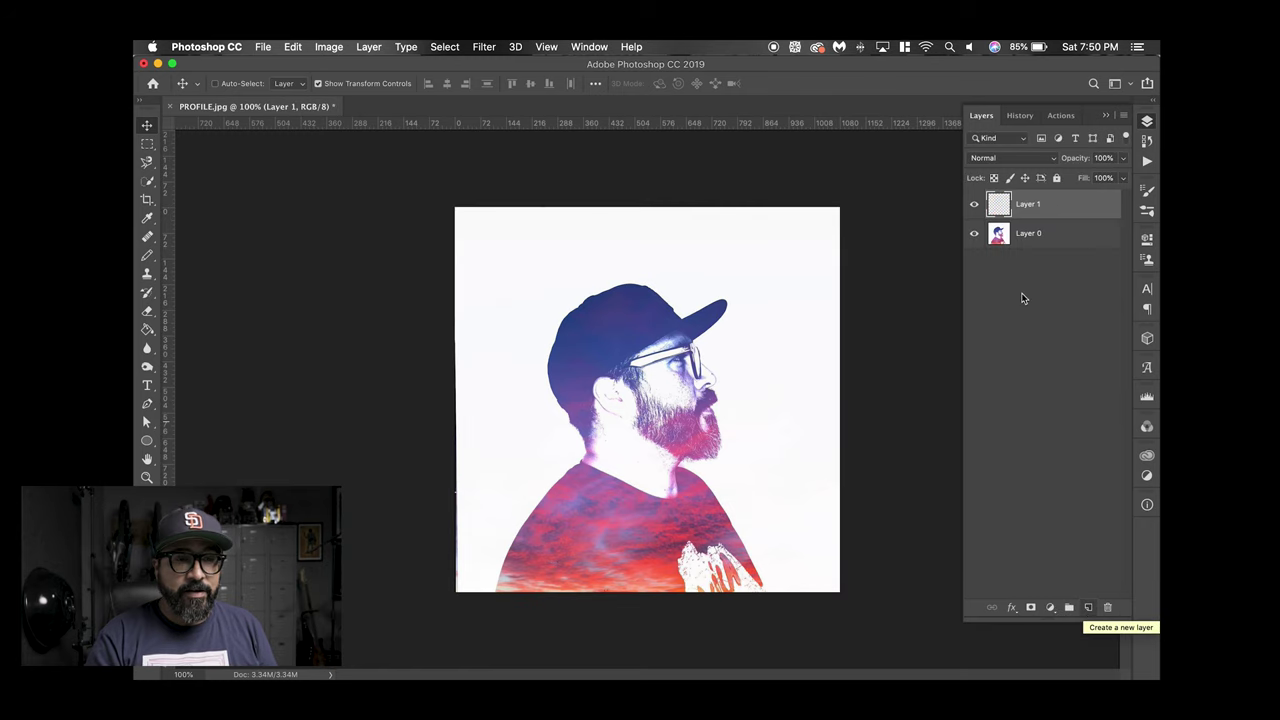
pyautogui.moveTo(1036, 207); pyautogui.dragTo(1041, 235)
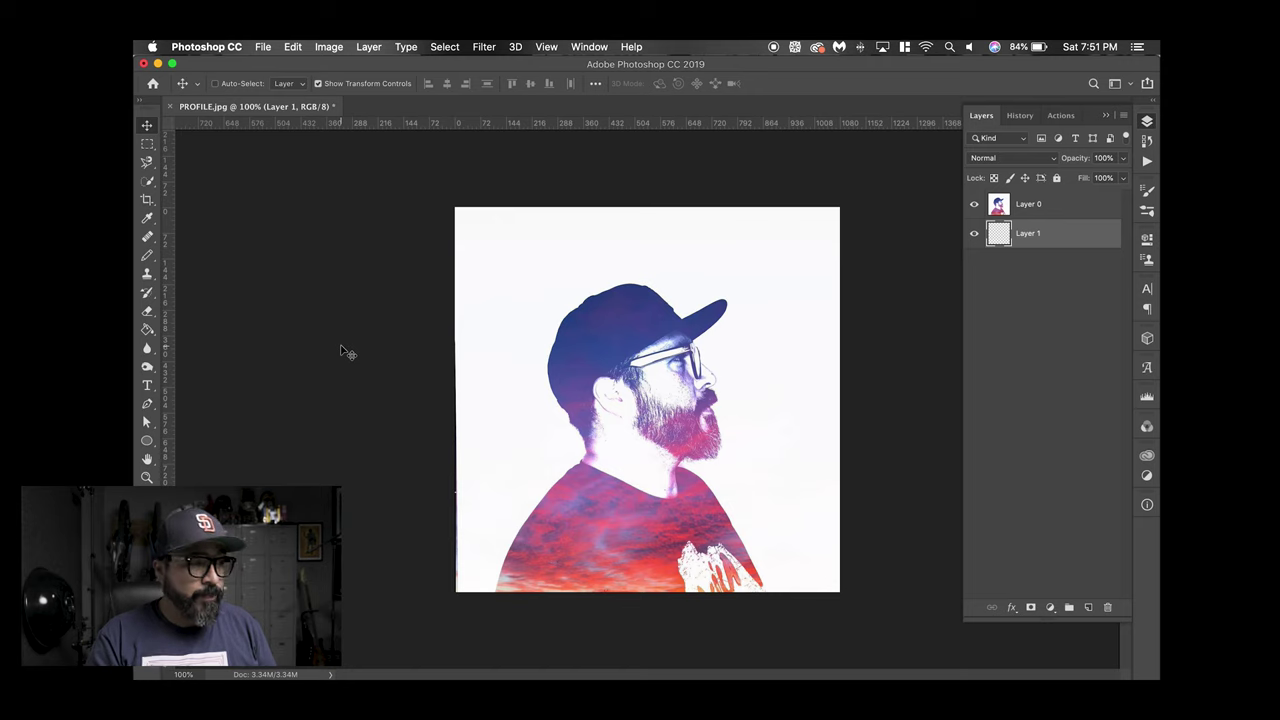
pyautogui.click(147, 440)
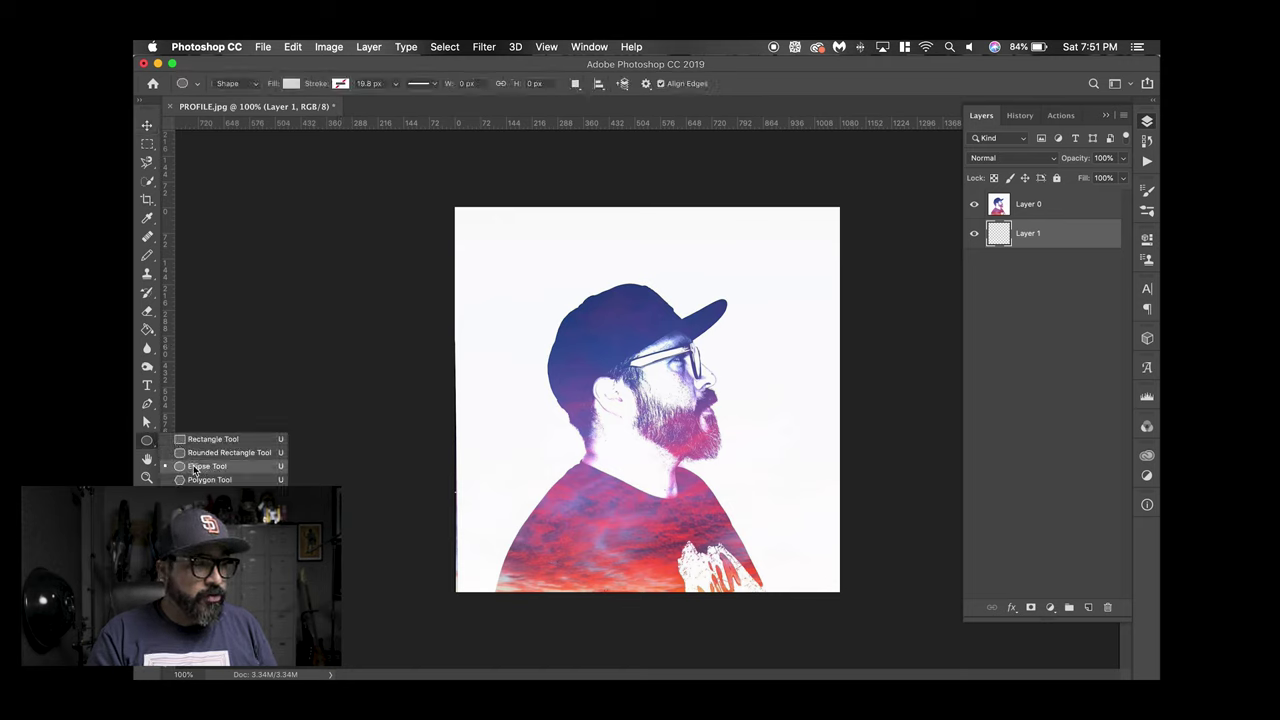
# Draw a 1072 × 1072 px circle across the canvas as Ellipse 1 beneath the portrait
pyautogui.click(194, 467)
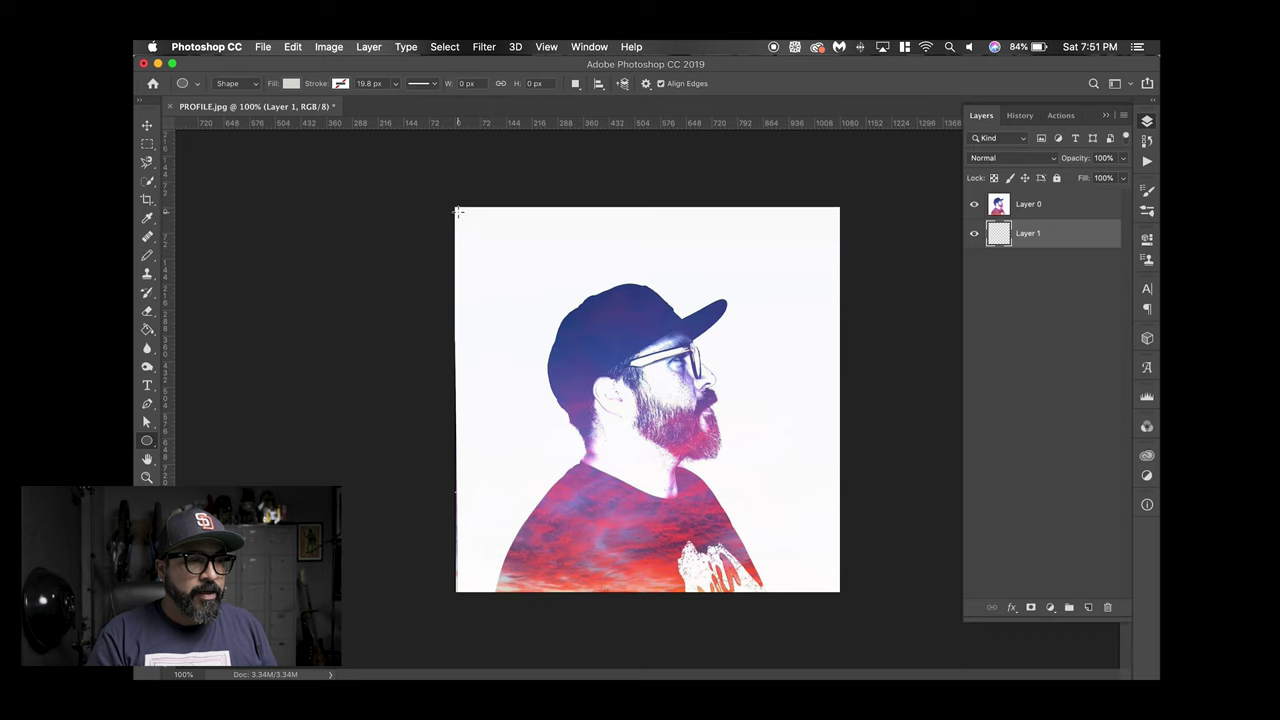
pyautogui.moveTo(455, 209); pyautogui.dragTo(838, 661)
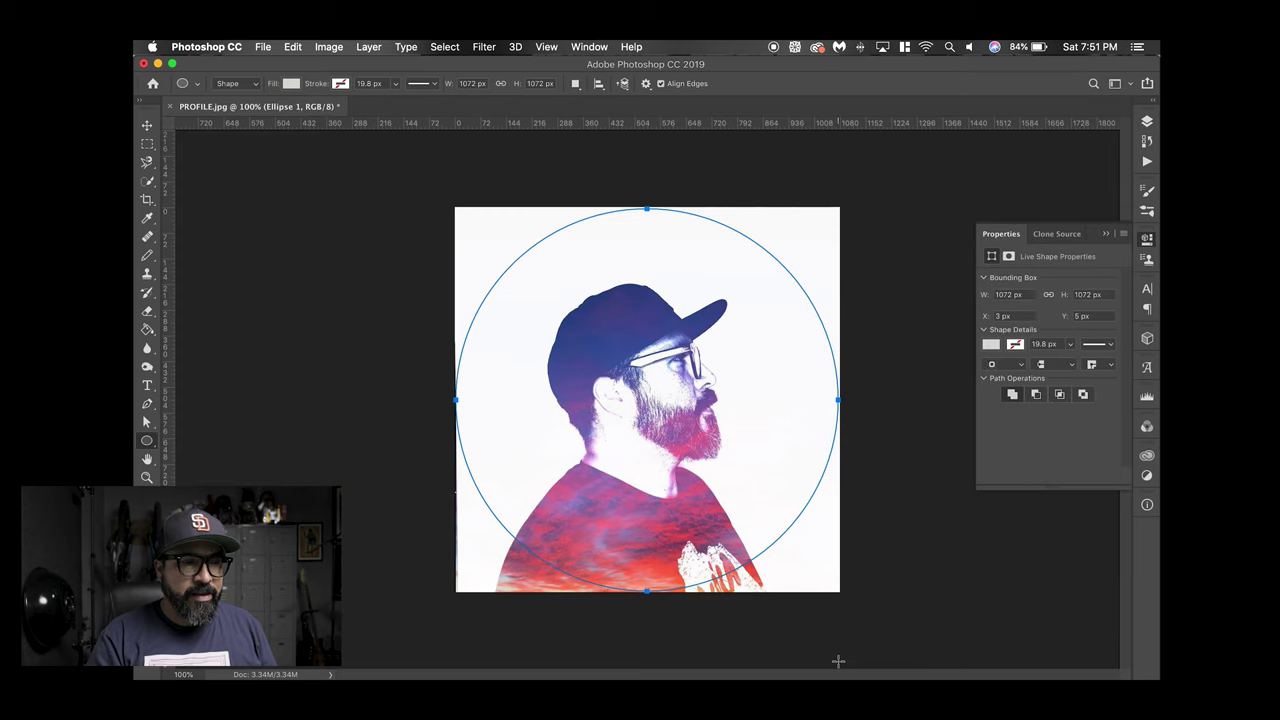
pyautogui.click(1147, 121)
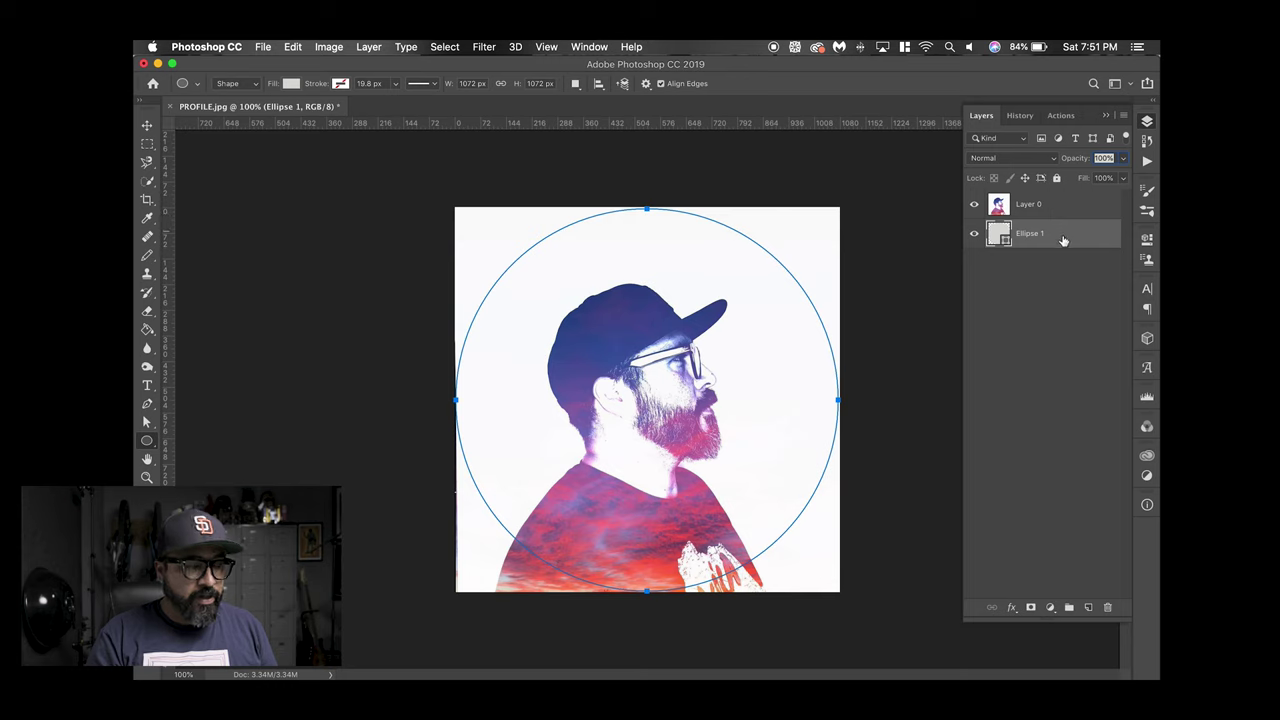
# Make Layer 0 a clipping mask on Ellipse 1 so the portrait appears round
pyautogui.click(147, 127)
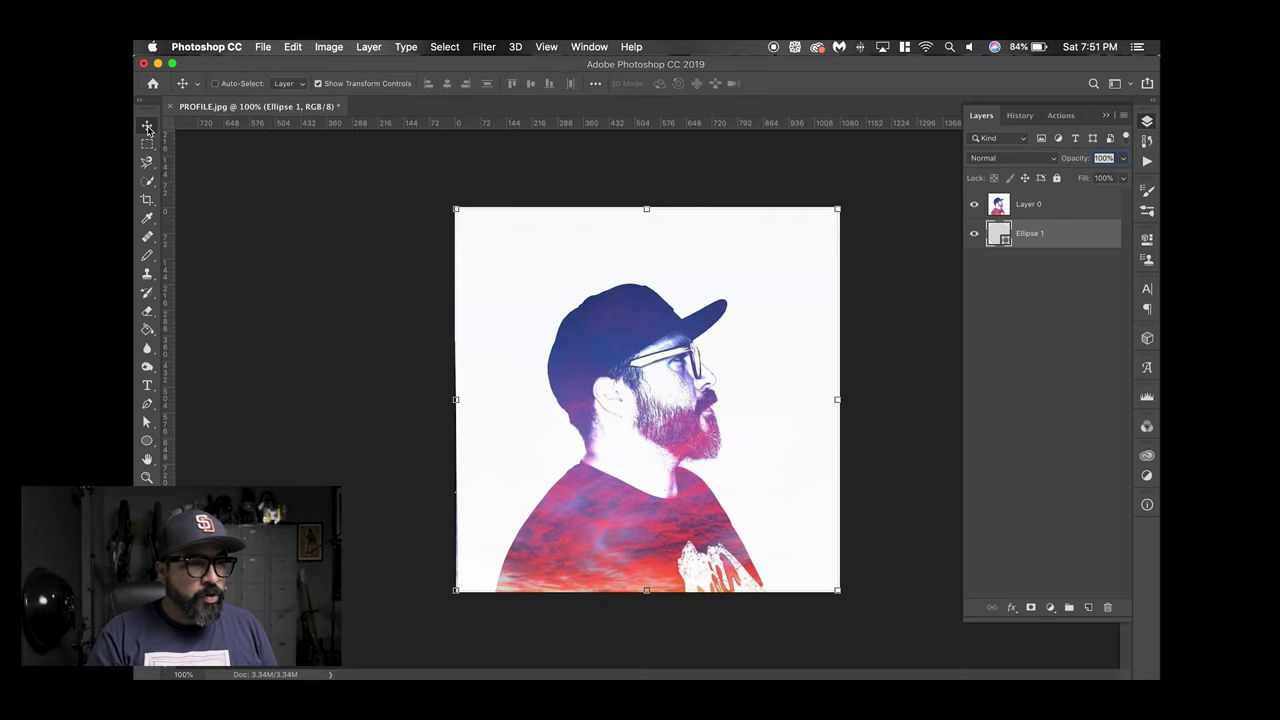
pyautogui.keyDown('alt'); pyautogui.click(1074, 217); pyautogui.keyUp('alt')
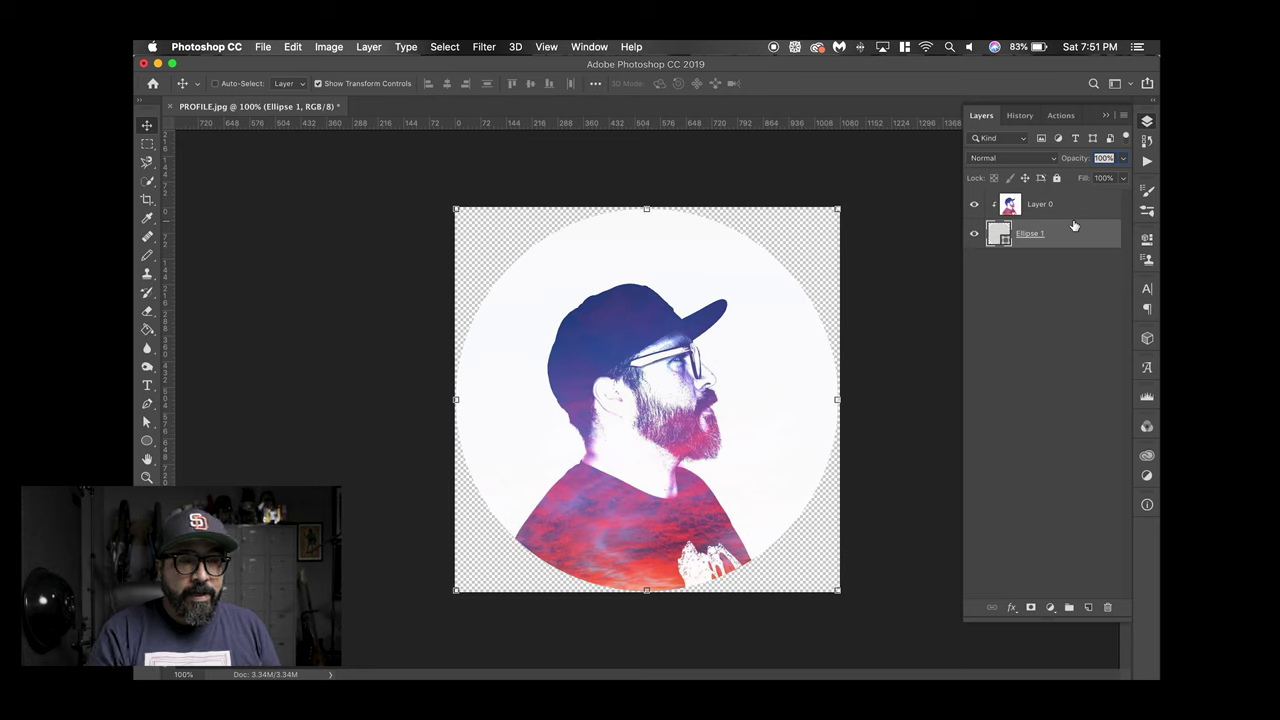
# Scale Layer 0 to about 120% and shift it up and right inside the circle
pyautogui.click(1044, 214)
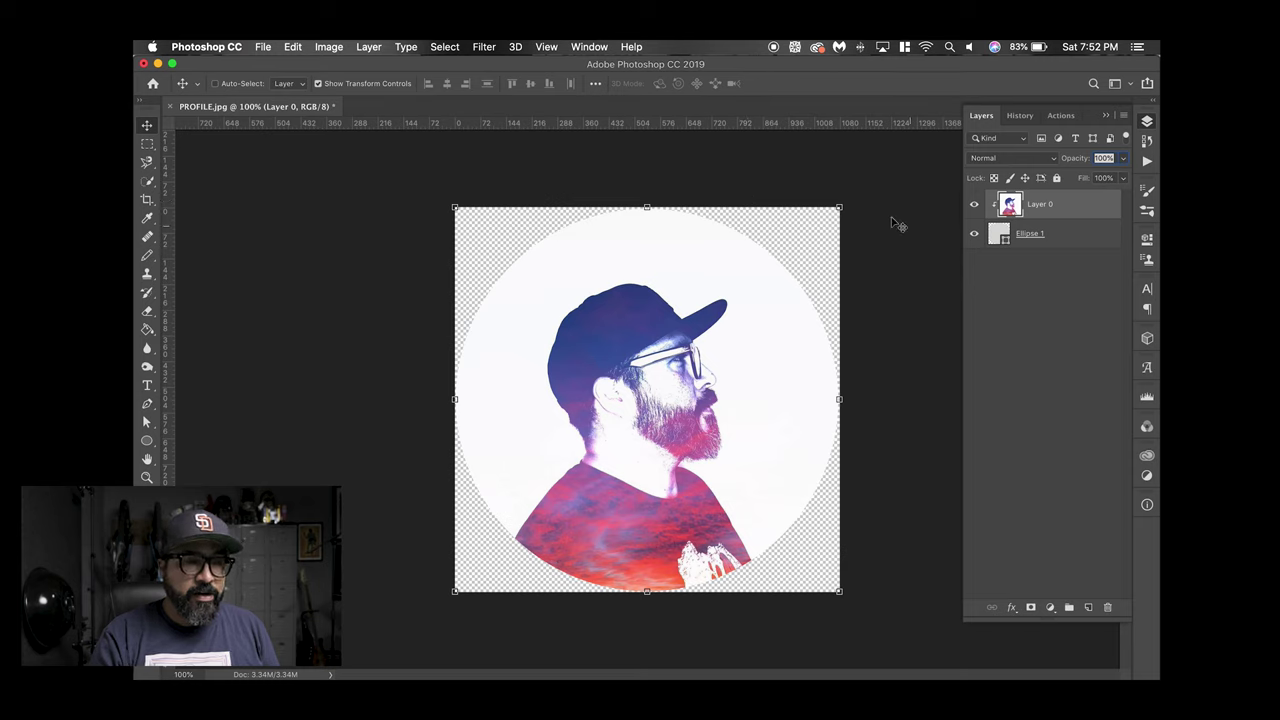
pyautogui.moveTo(839, 207); pyautogui.dragTo(882, 168)
pyautogui.moveTo(787, 343); pyautogui.dragTo(794, 340)
pyautogui.press('Return')
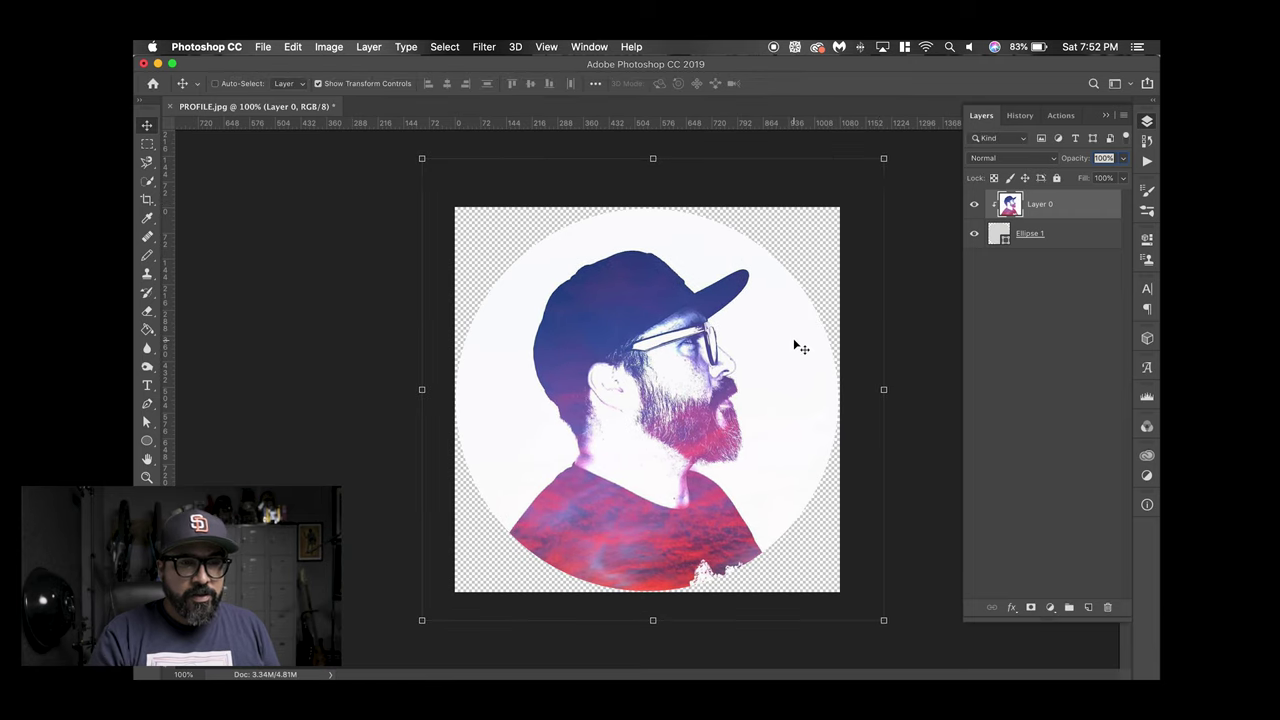
# Open the File > Export > Save for Web dialog
pyautogui.click(262, 47)
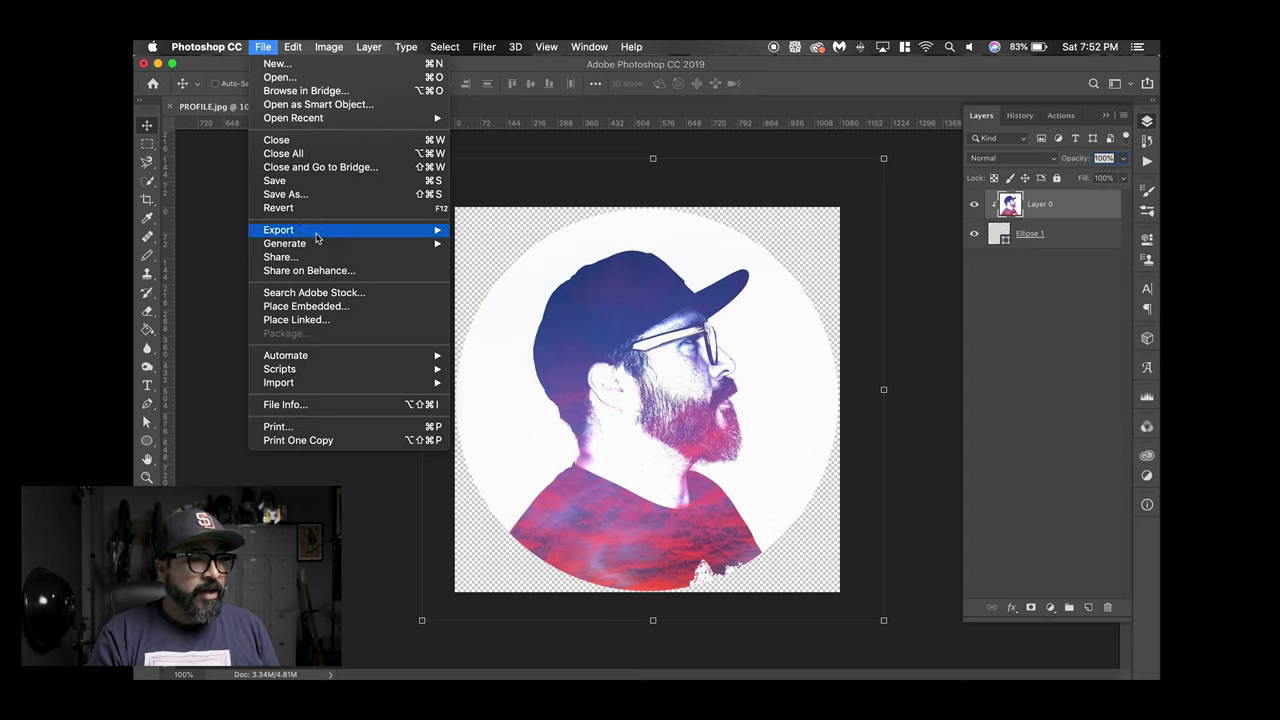
pyautogui.moveTo(345, 240)
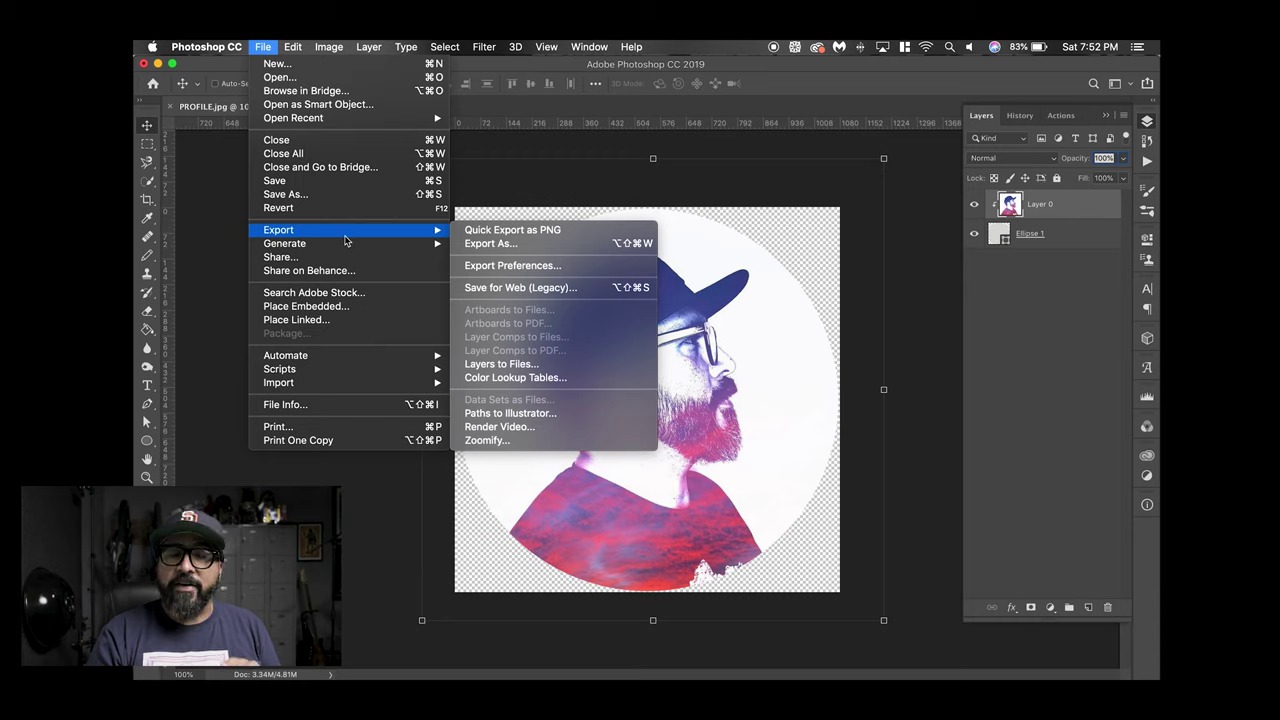
pyautogui.click(501, 289)
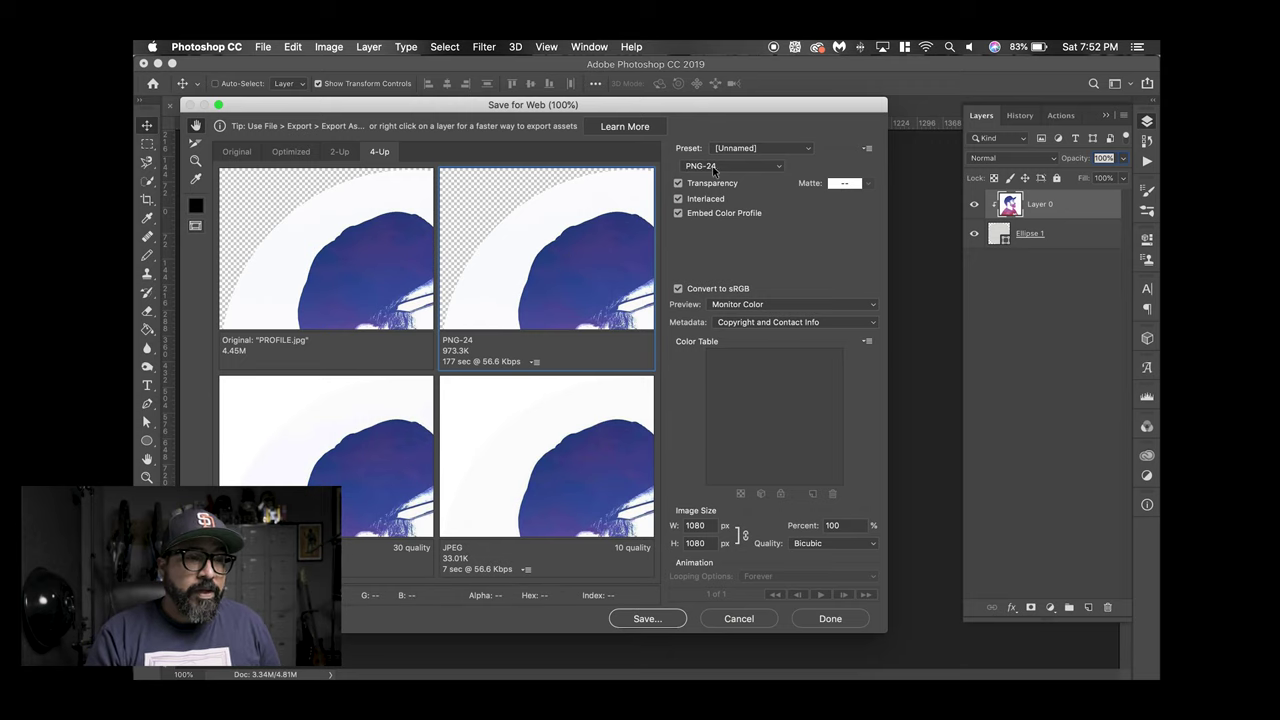
# Keep PNG-24 as the export format with Transparency switched back on
pyautogui.click(727, 166)
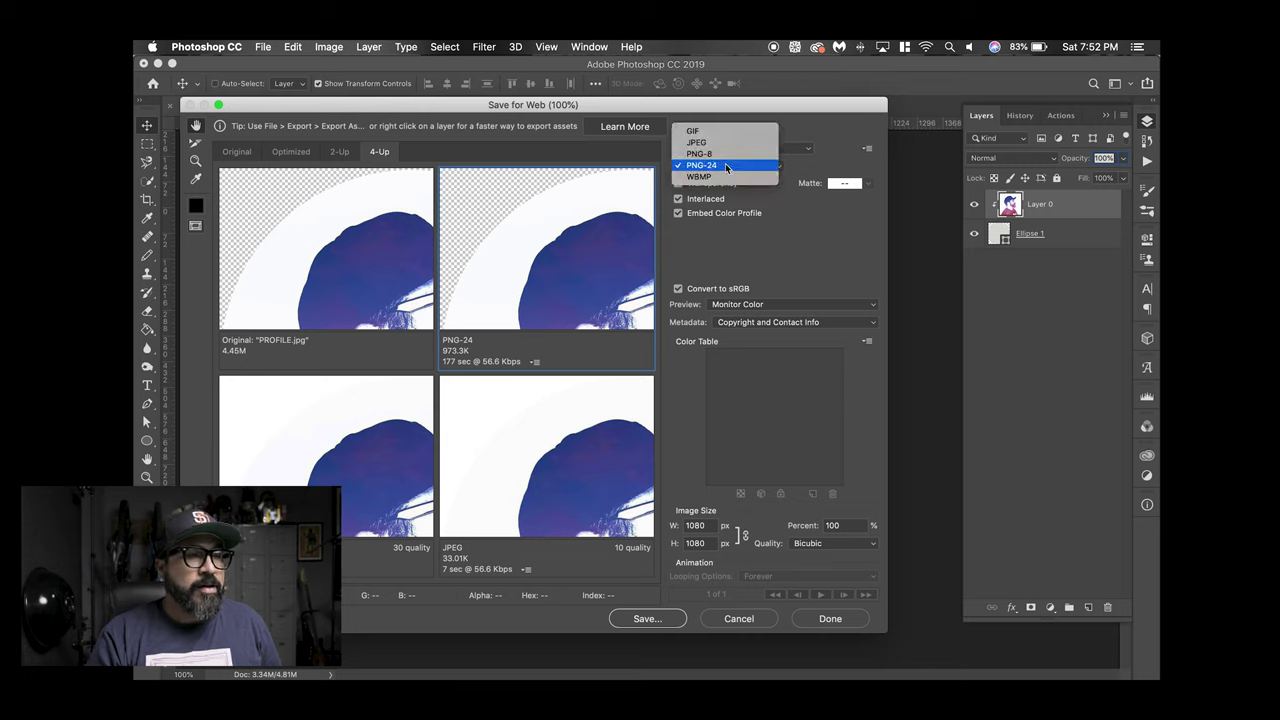
pyautogui.click(727, 166)
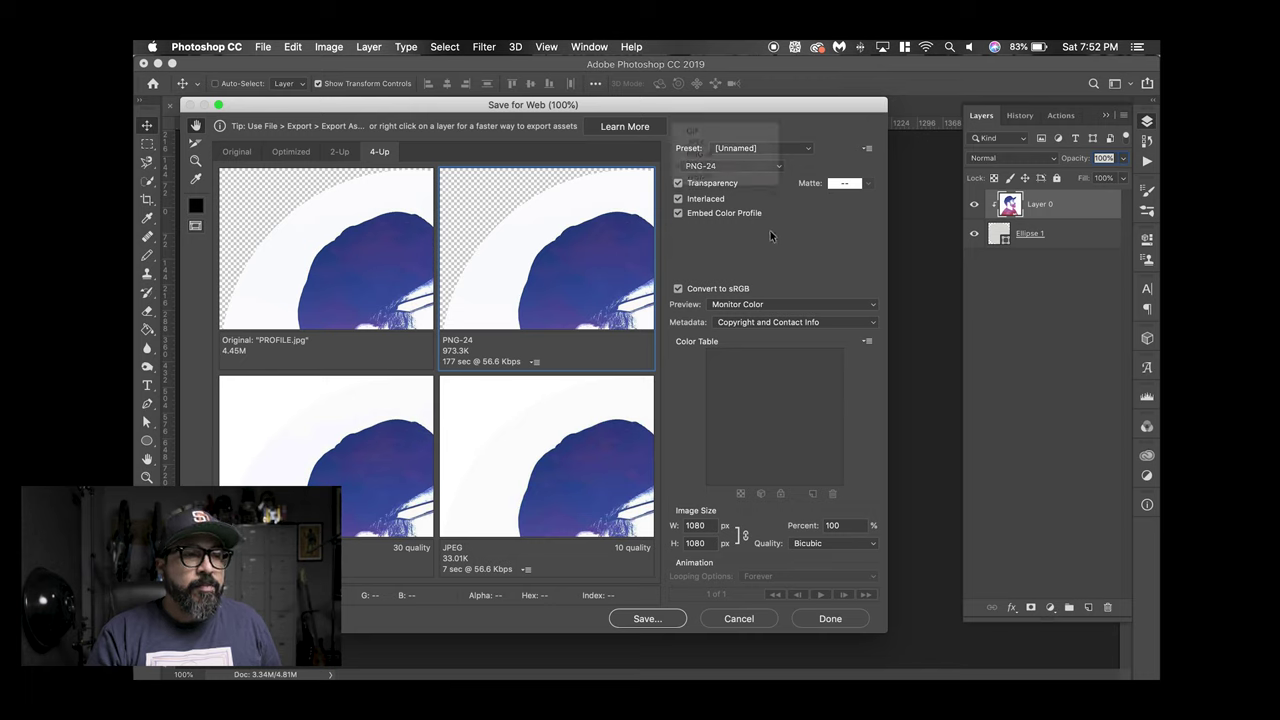
pyautogui.click(678, 184)
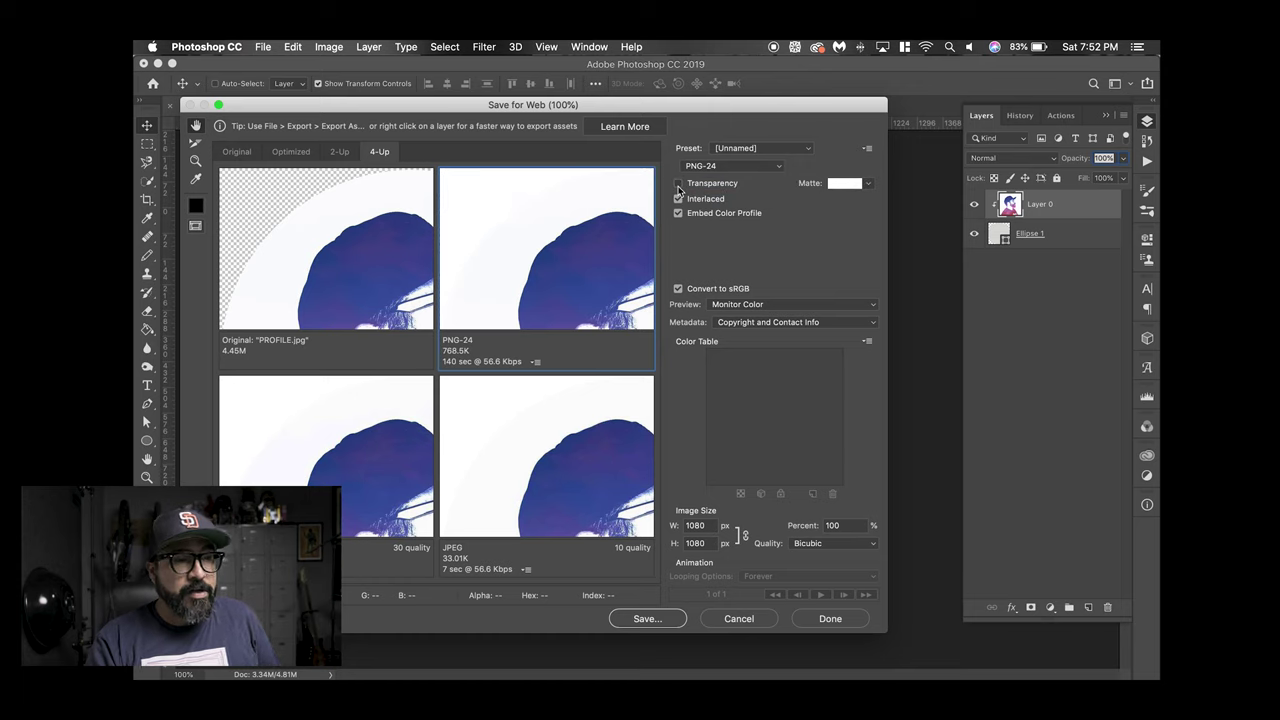
pyautogui.click(678, 186)
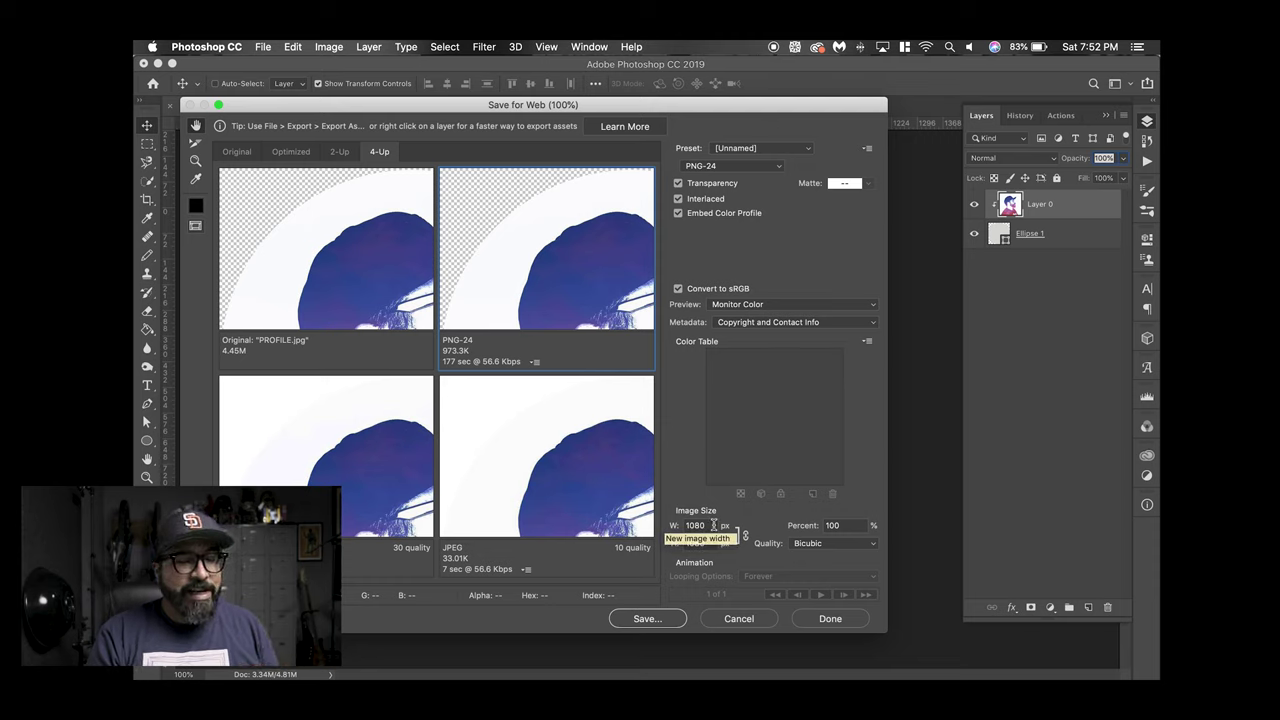
# Save the image to the Desktop as PROFILE_2.png, then return to the Spark Post editor
pyautogui.click(672, 621)
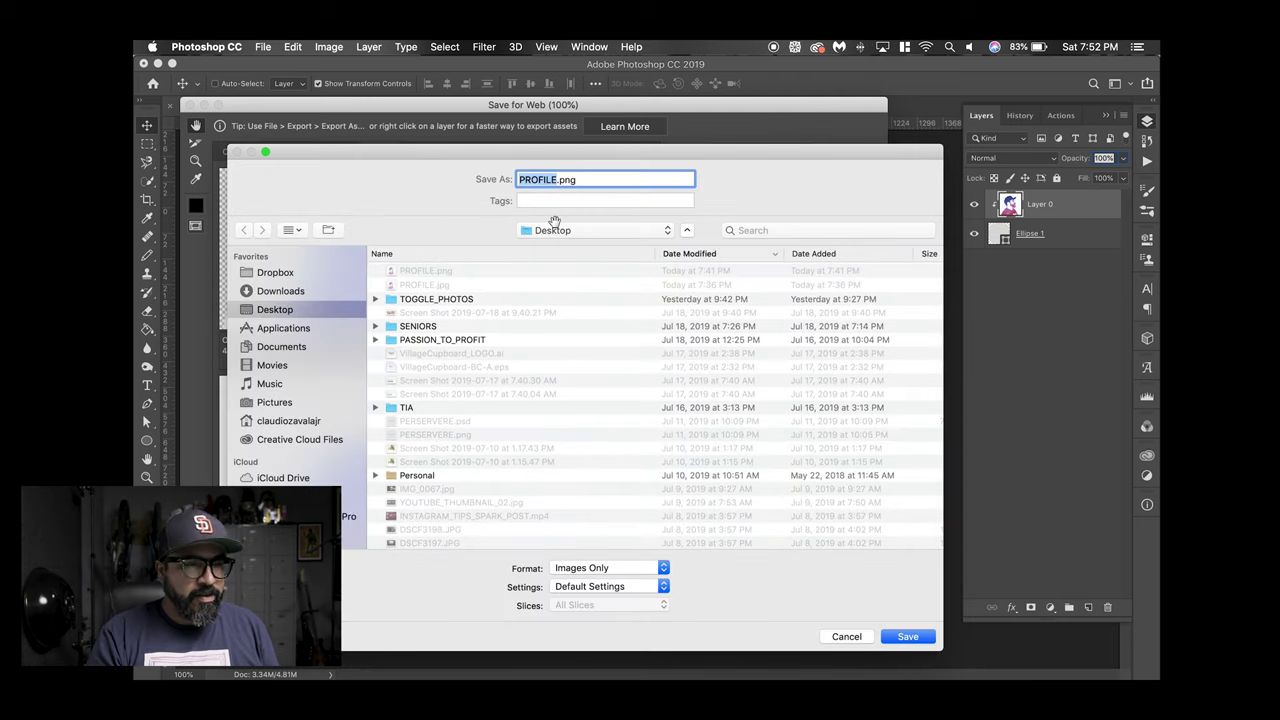
pyautogui.click(557, 180)
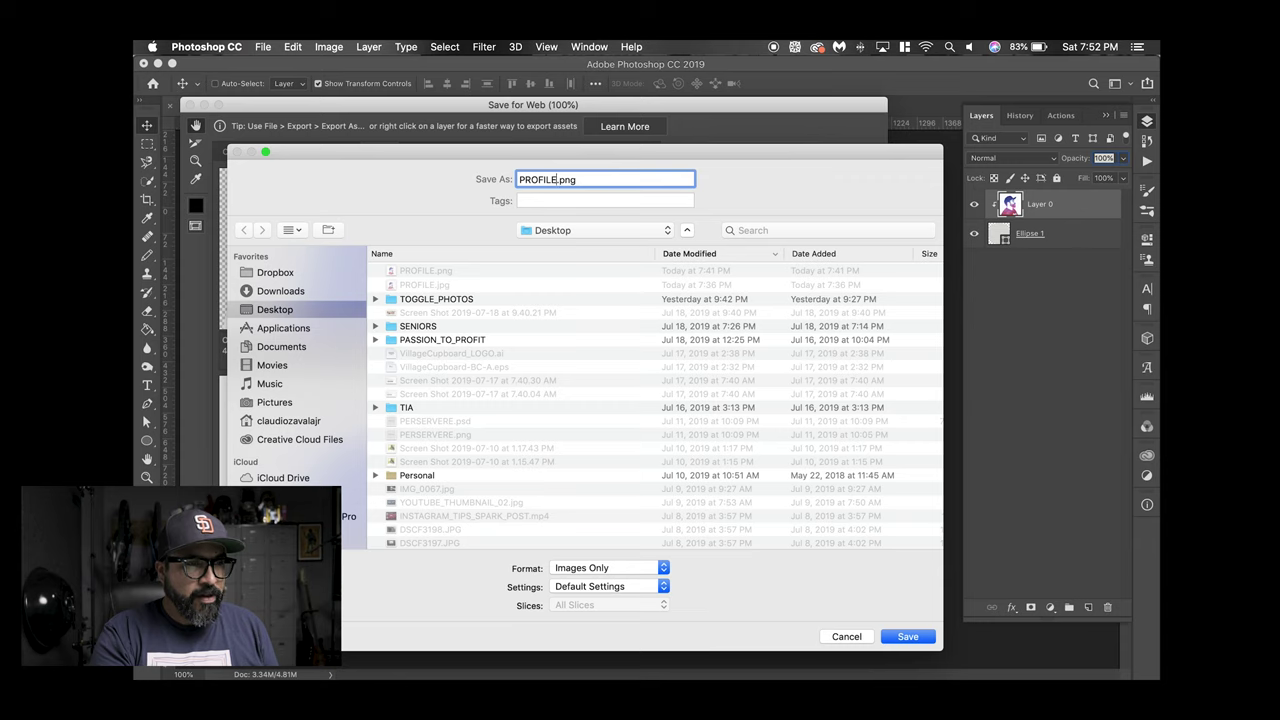
pyautogui.write('_2')
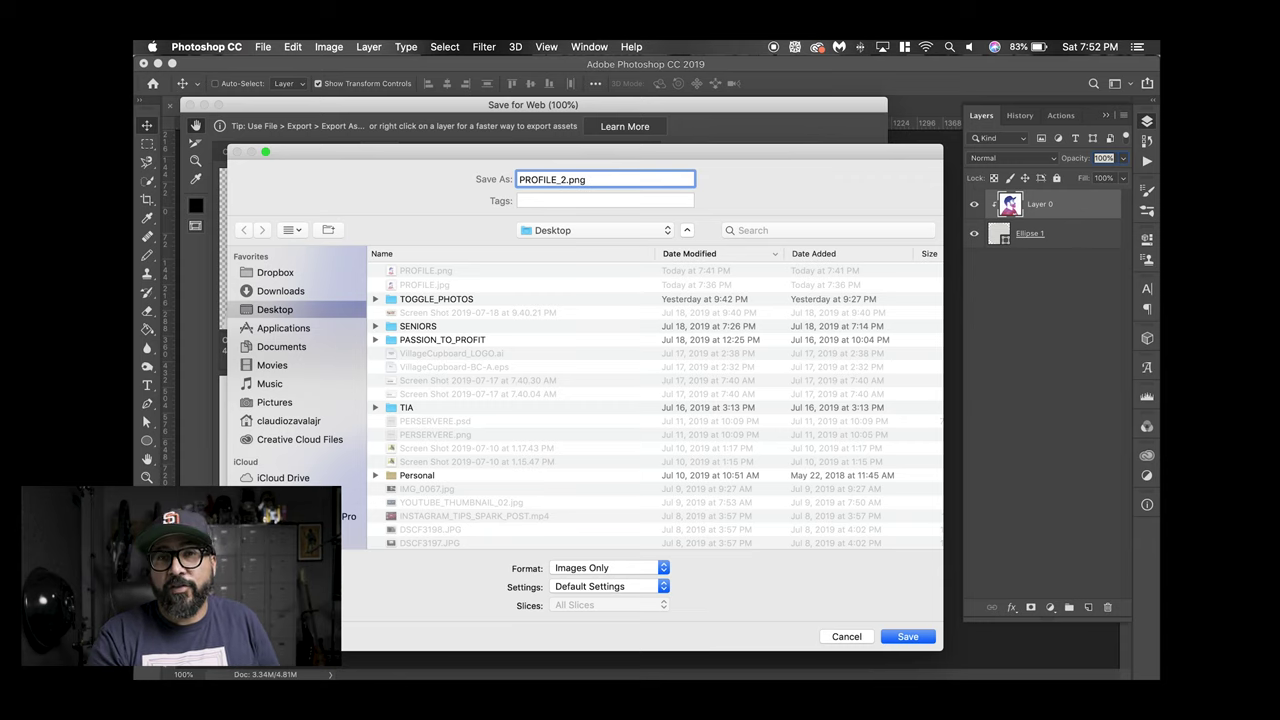
pyautogui.click(907, 637)
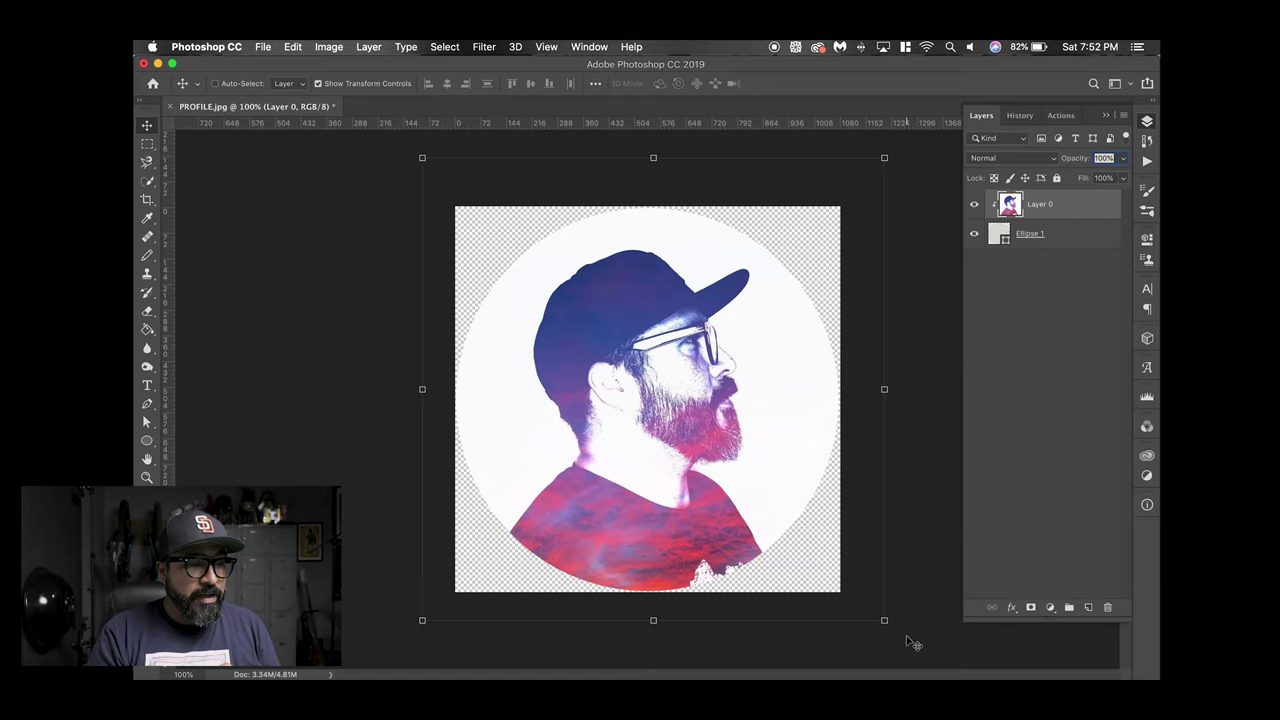
pyautogui.moveTo(522, 661)
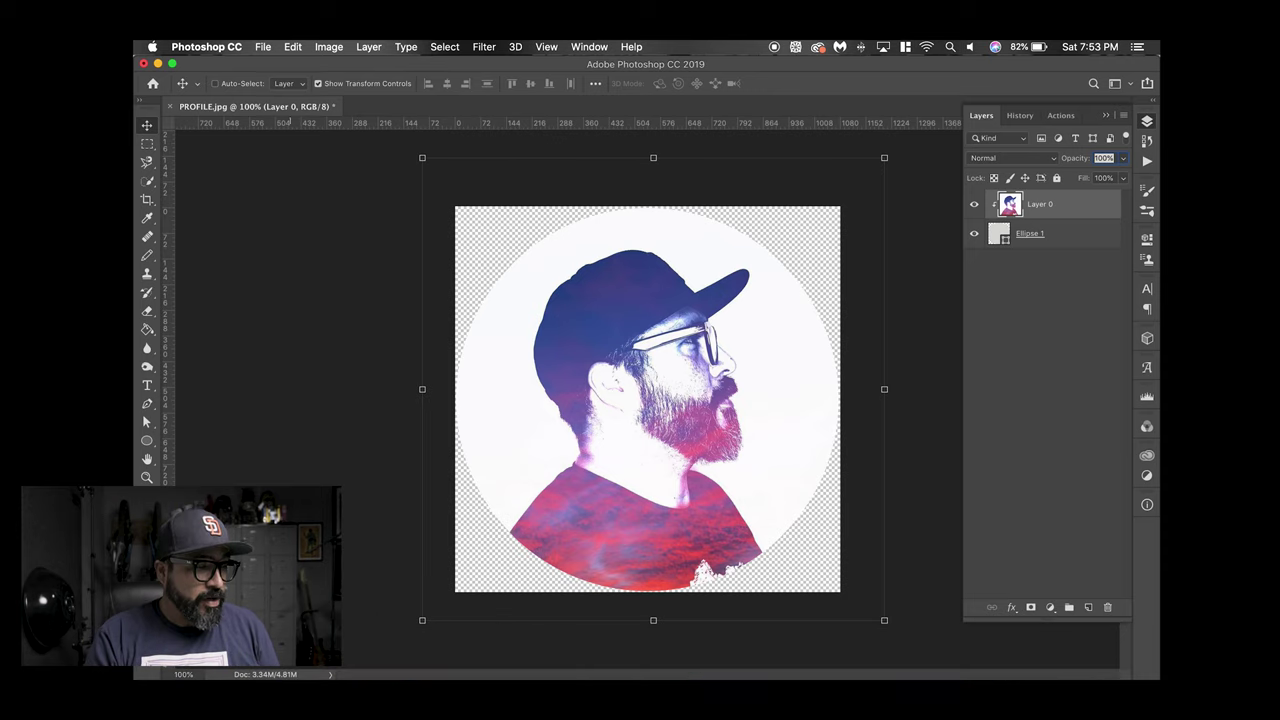
pyautogui.click(302, 662)
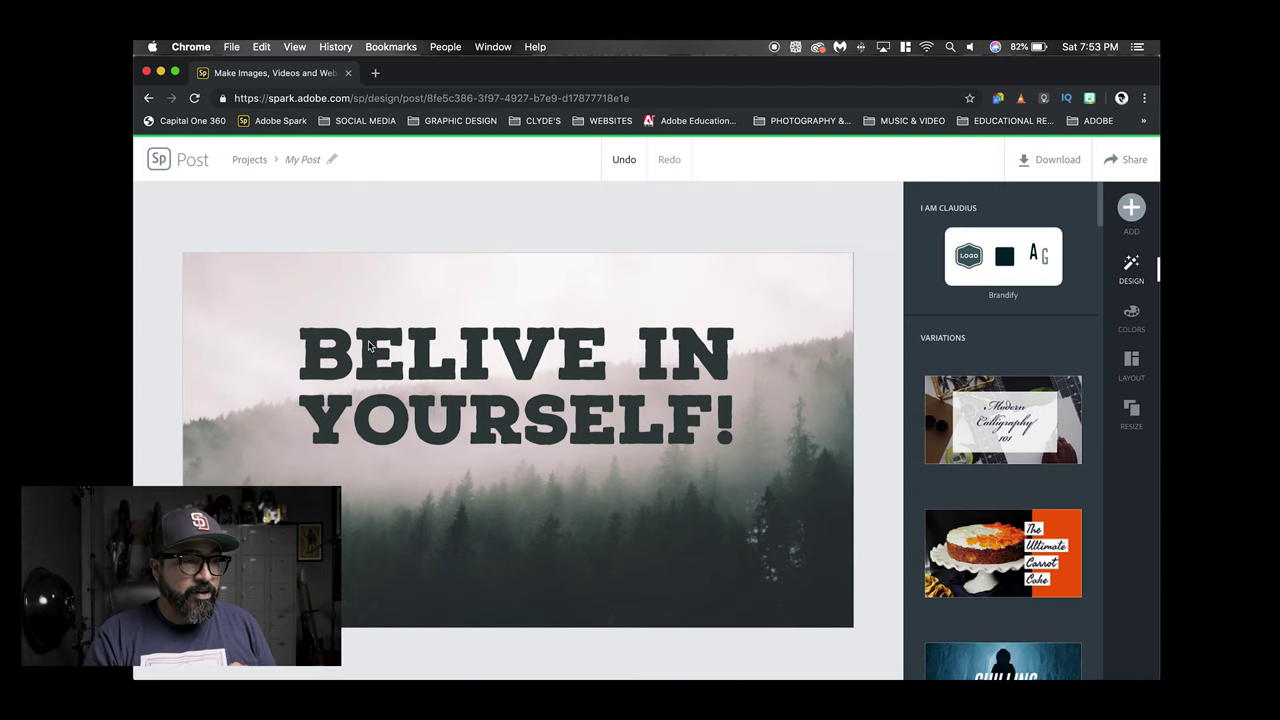
# Fix the headline typo BELIVE to BELIEVE so it reads BELIEVE IN YOURSELF!
pyautogui.doubleClick(492, 363)
pyautogui.click(508, 362)
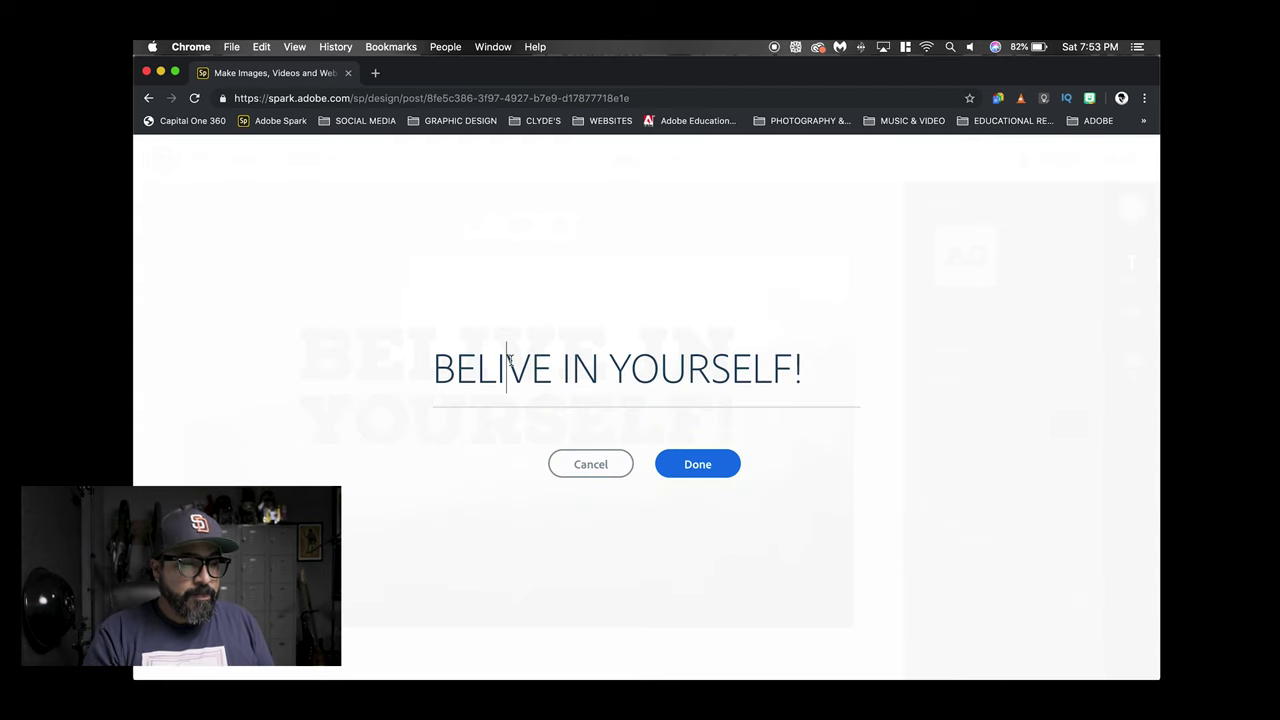
pyautogui.write('I')
pyautogui.press('BackSpace')
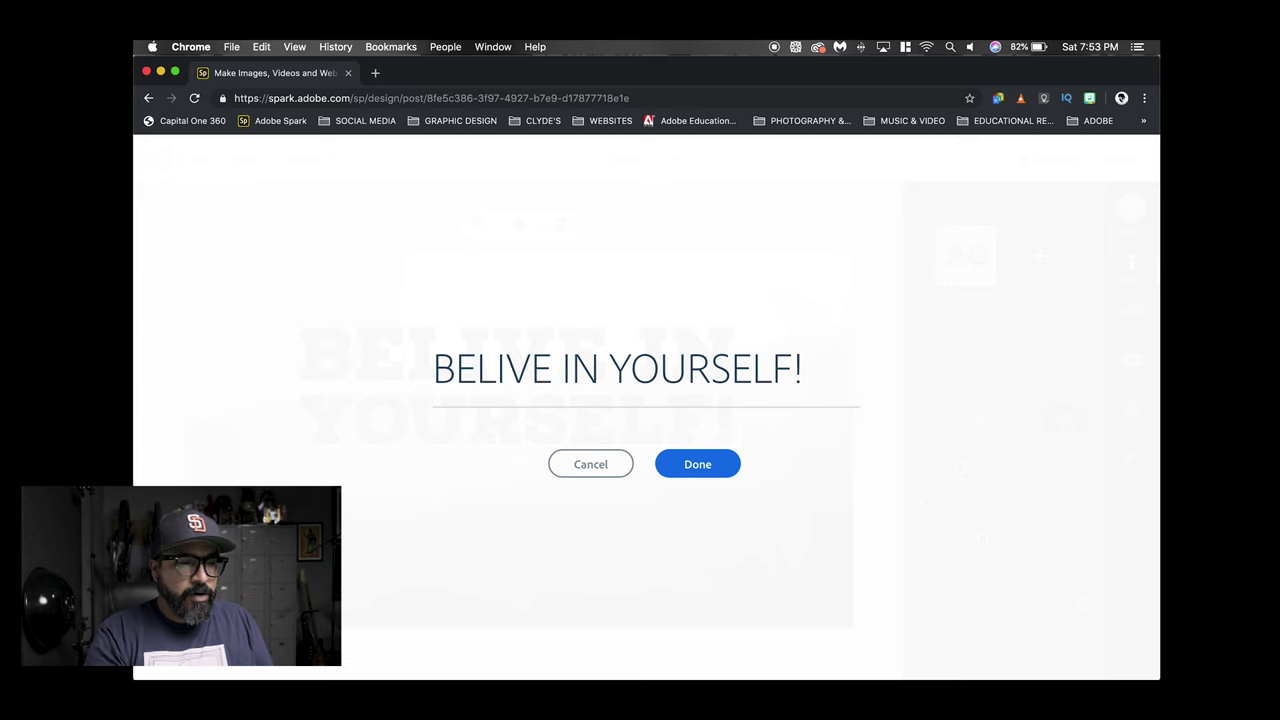
pyautogui.press('Right')
pyautogui.write('E')
pyautogui.click(688, 462)
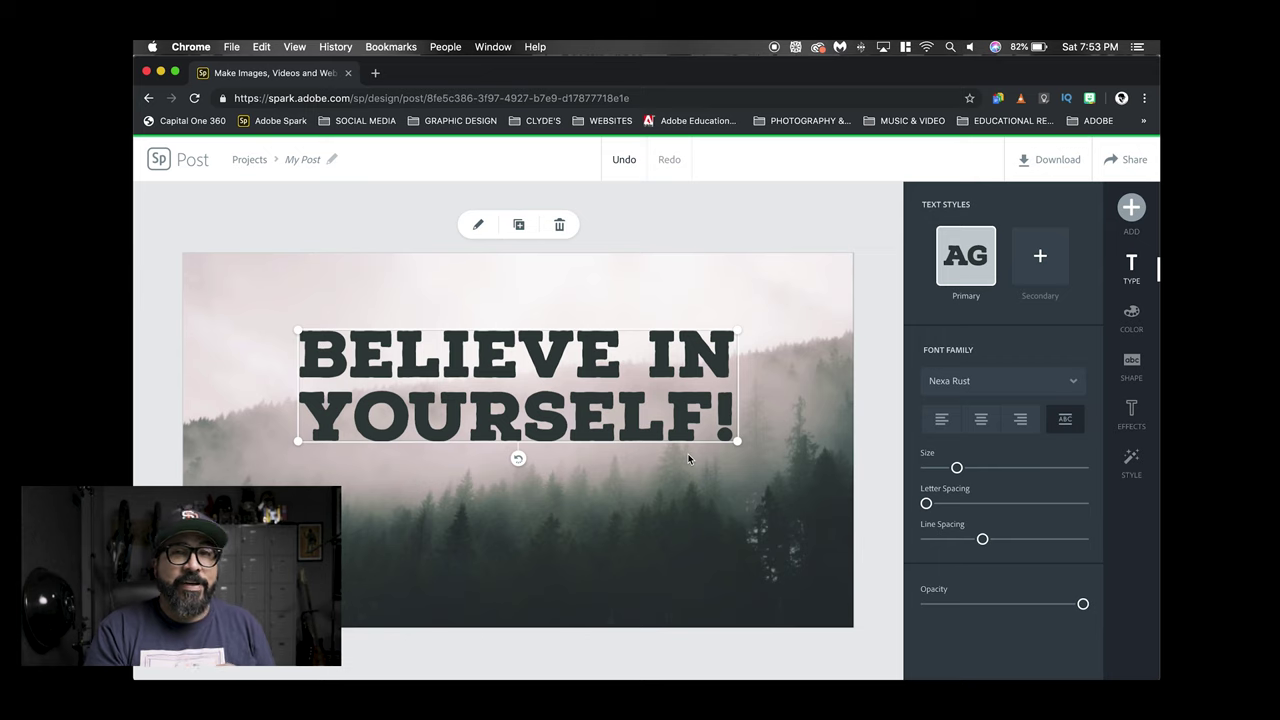
pyautogui.click(881, 251)
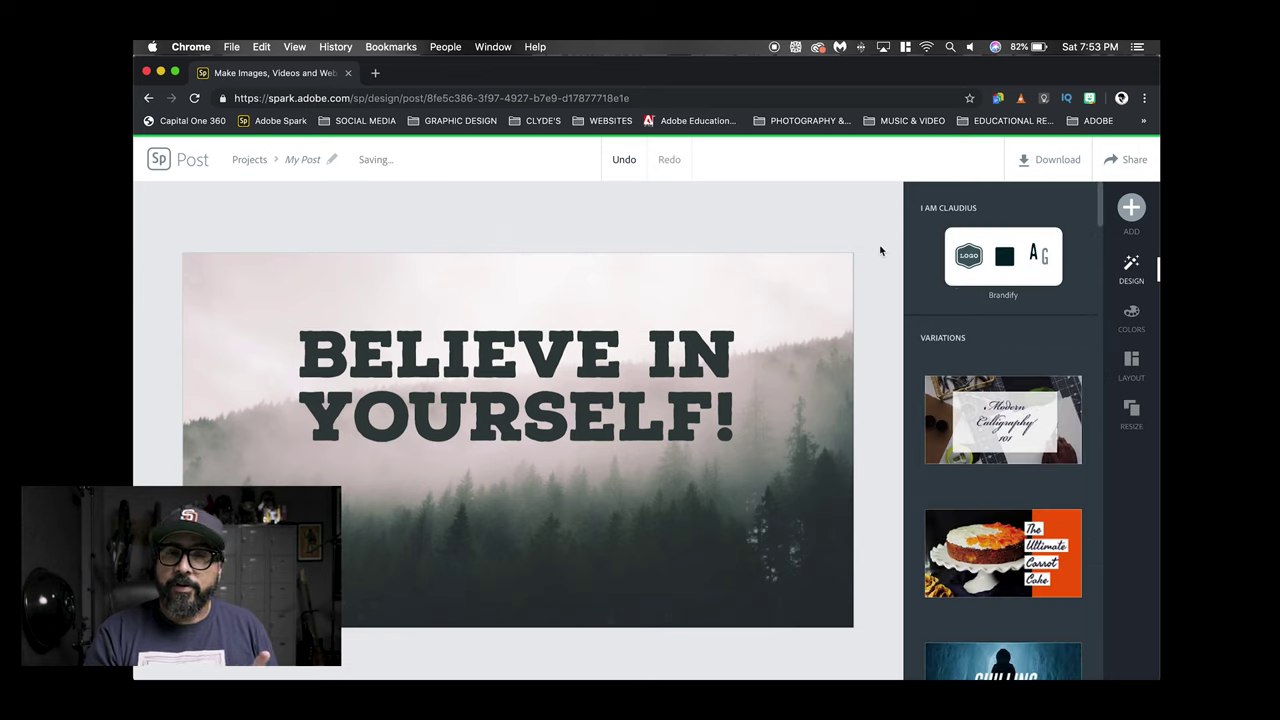
# Upload PROFILE_2.png from the Desktop as a photo into the Spark Post design
pyautogui.click(1129, 212)
pyautogui.click(992, 226)
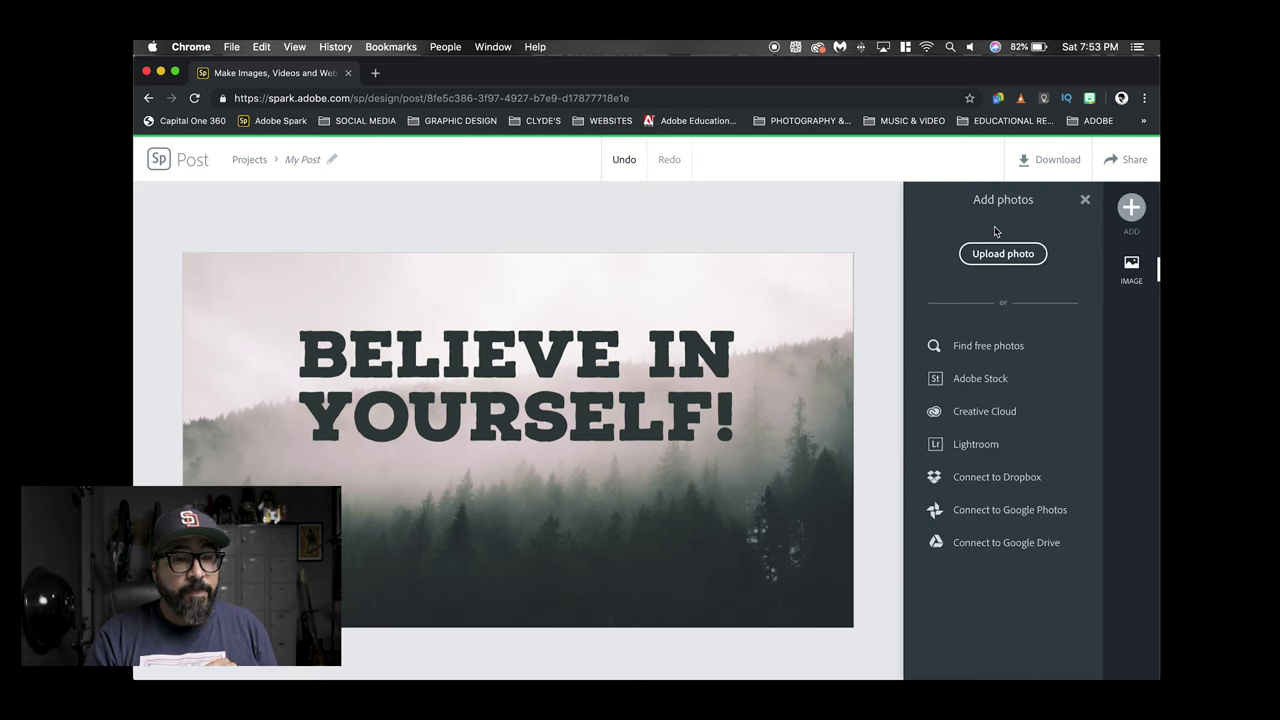
pyautogui.click(998, 255)
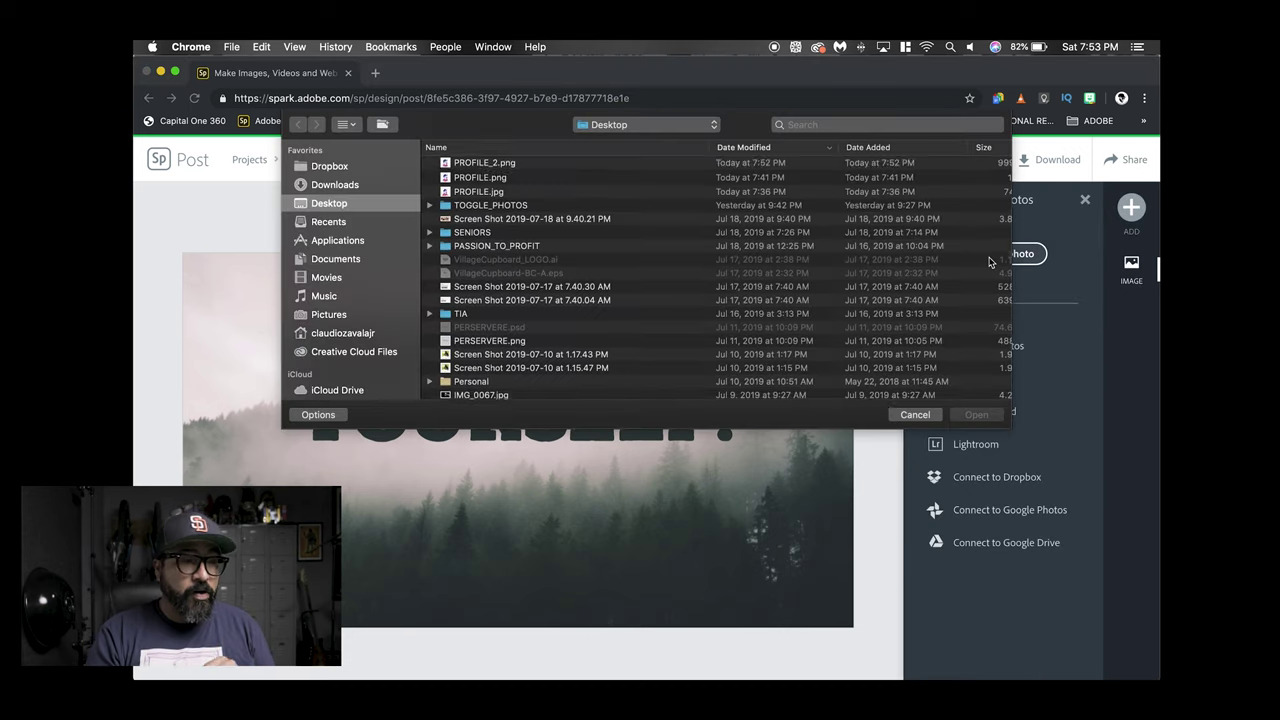
pyautogui.click(493, 168)
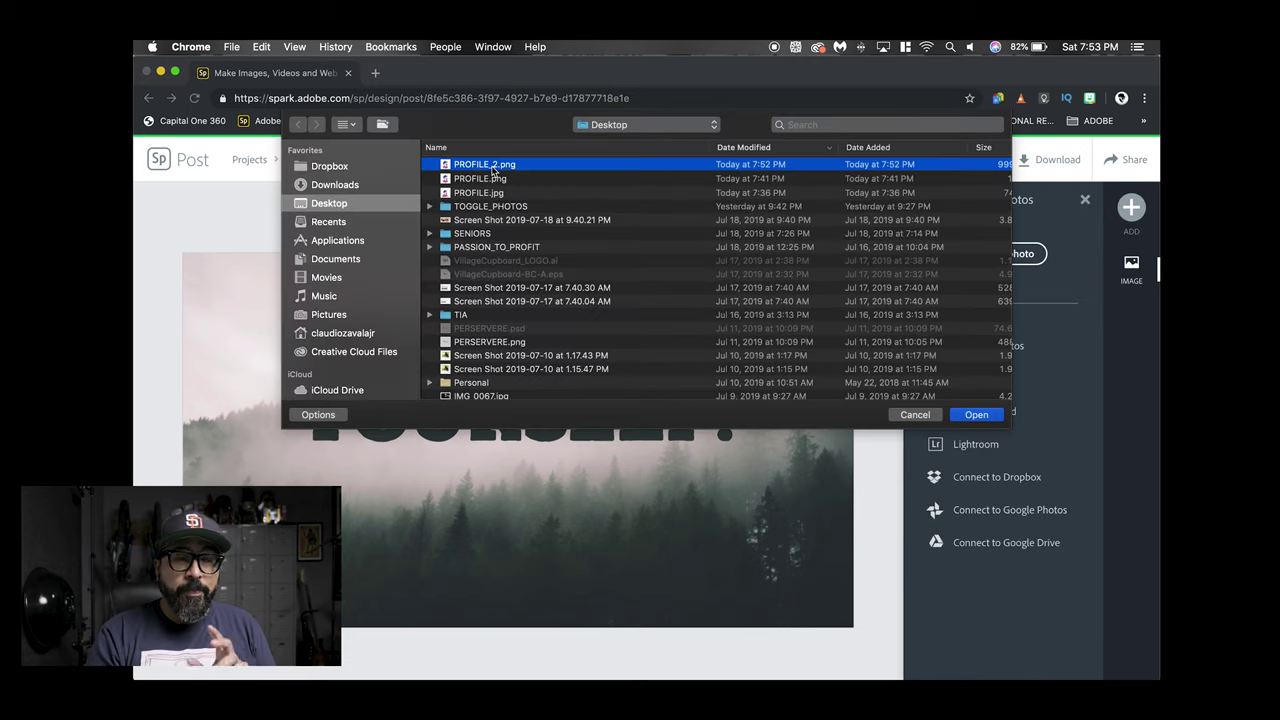
pyautogui.click(964, 415)
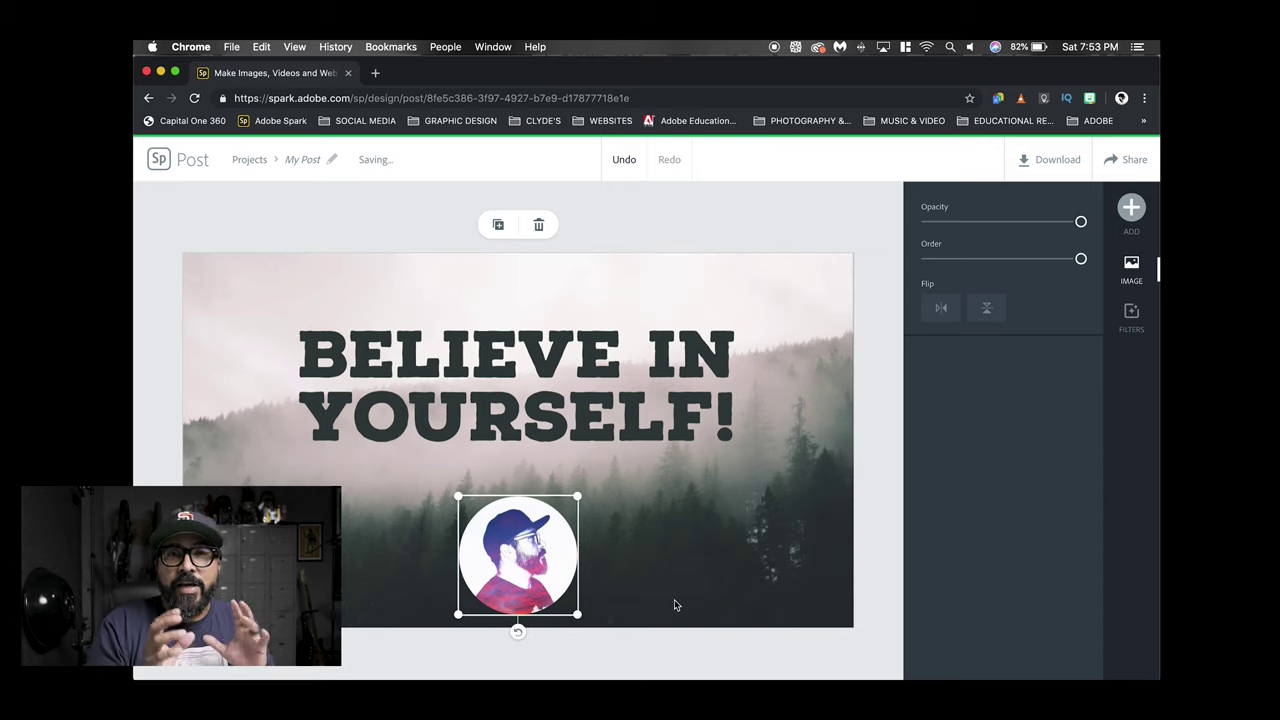
# Shrink the round portrait to small watermark size using its corner handle
pyautogui.moveTo(580, 509); pyautogui.dragTo(797, 578)
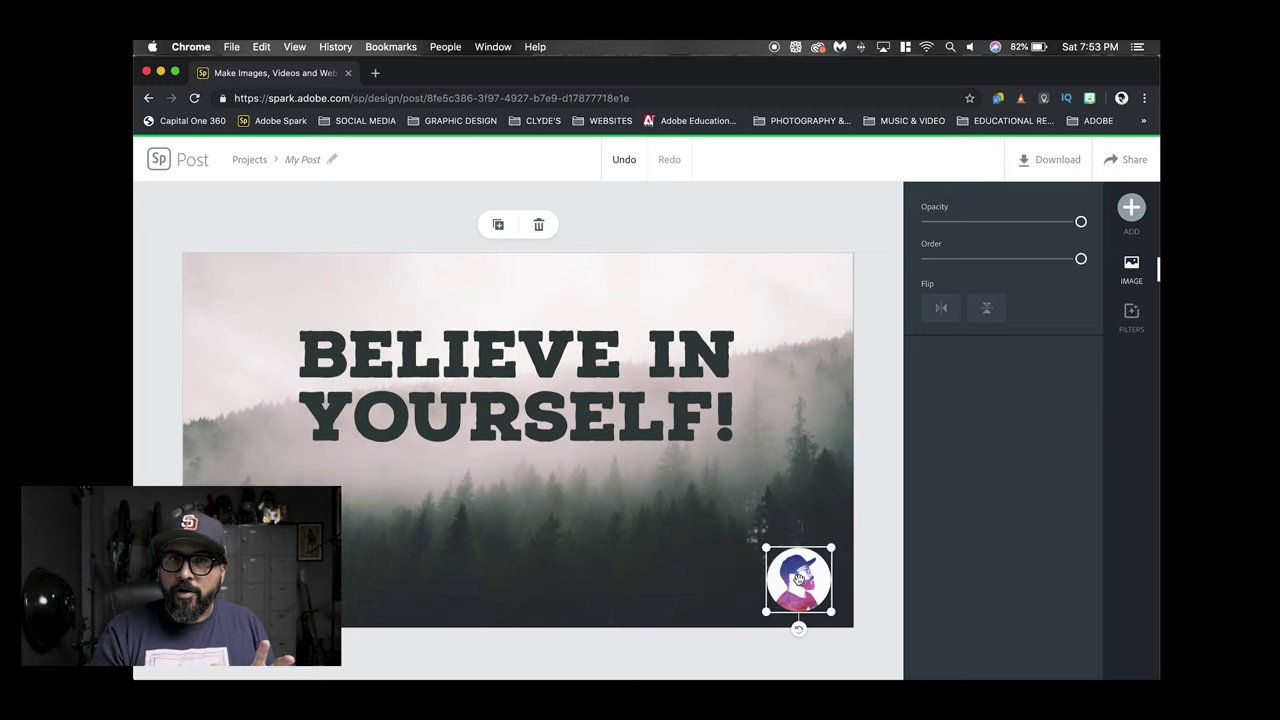